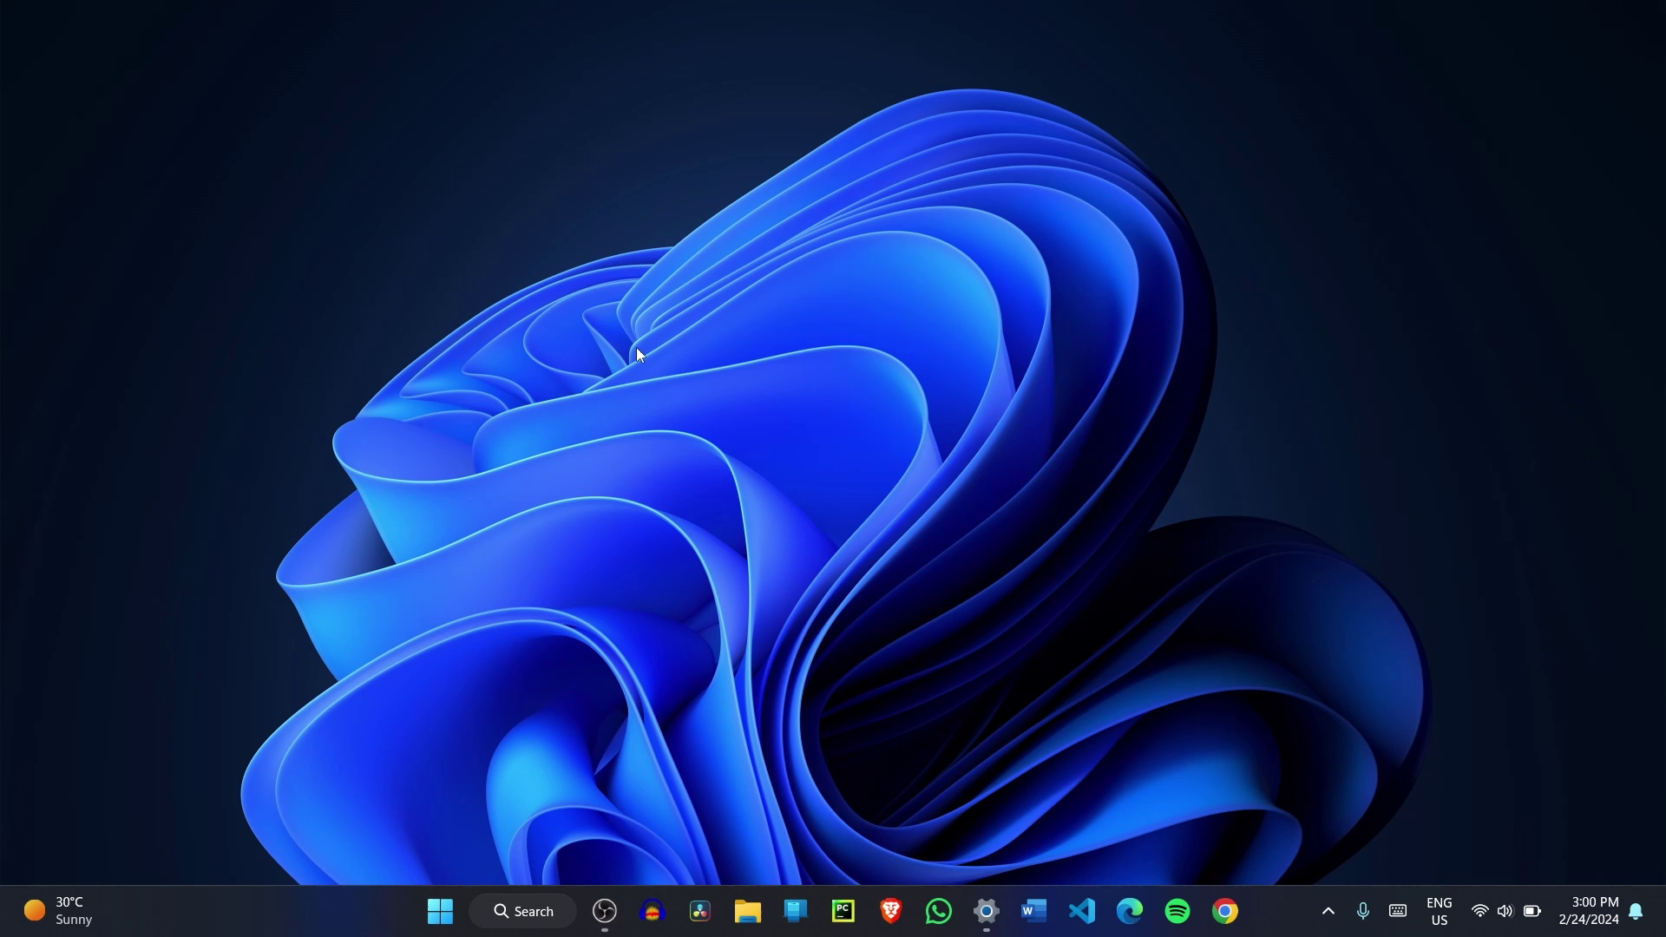
# Check the Windows Update page in Settings, then show the desktop and bring up the Widgets board.
pyautogui.hotkey('alt', 'Tab')
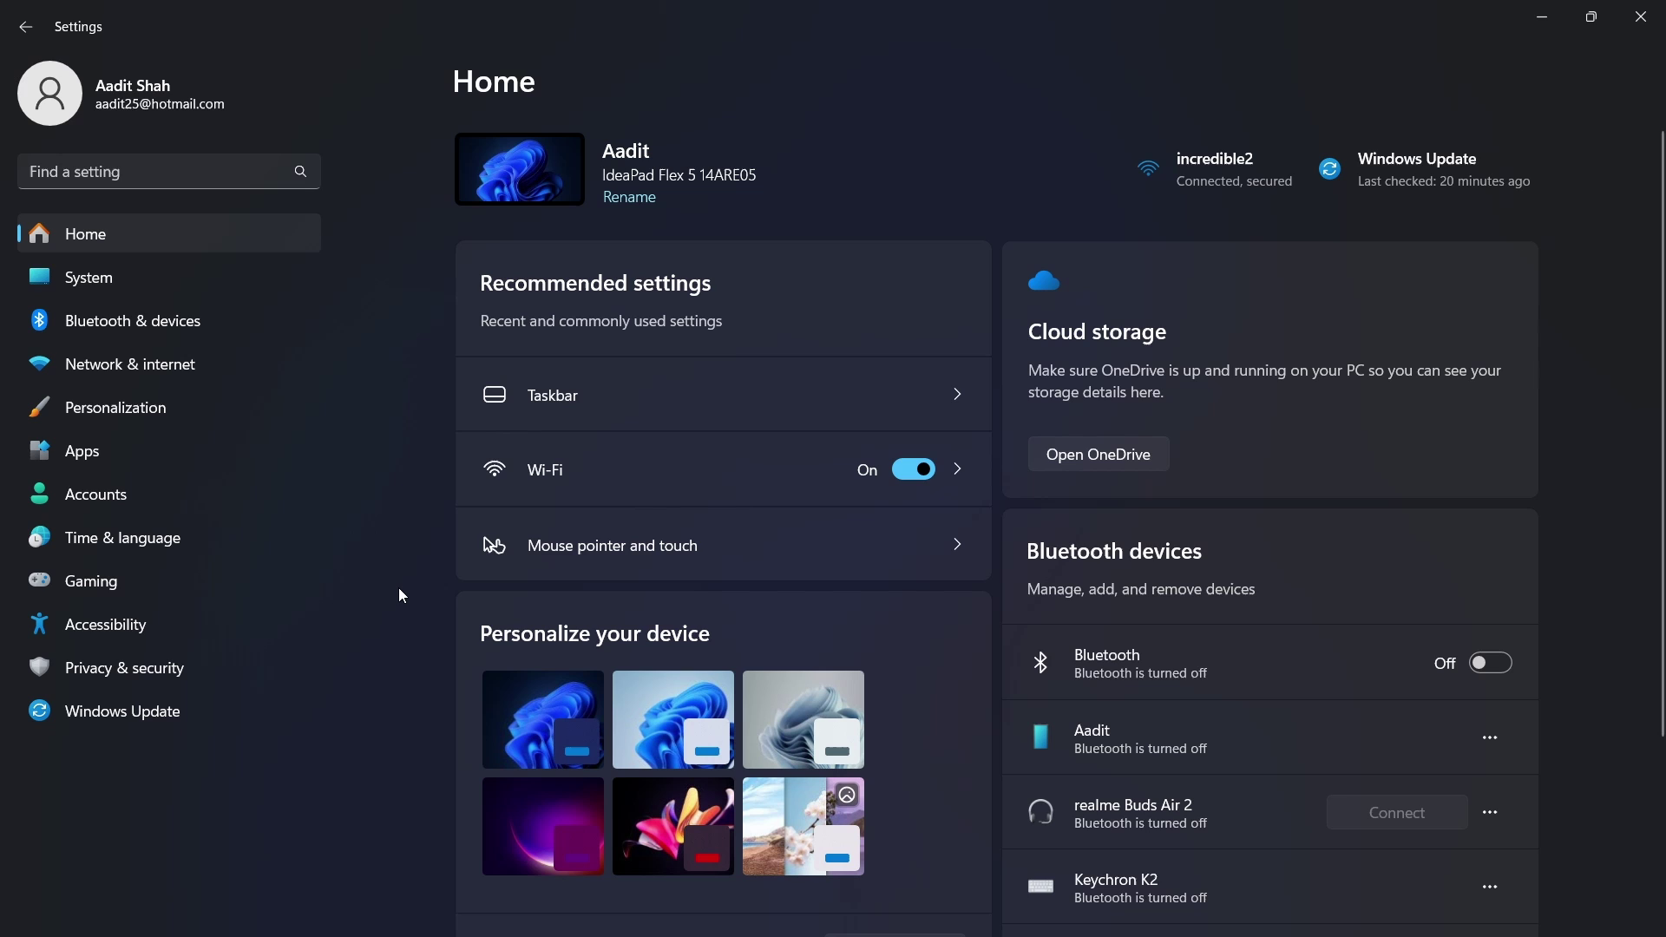
pyautogui.click(188, 714)
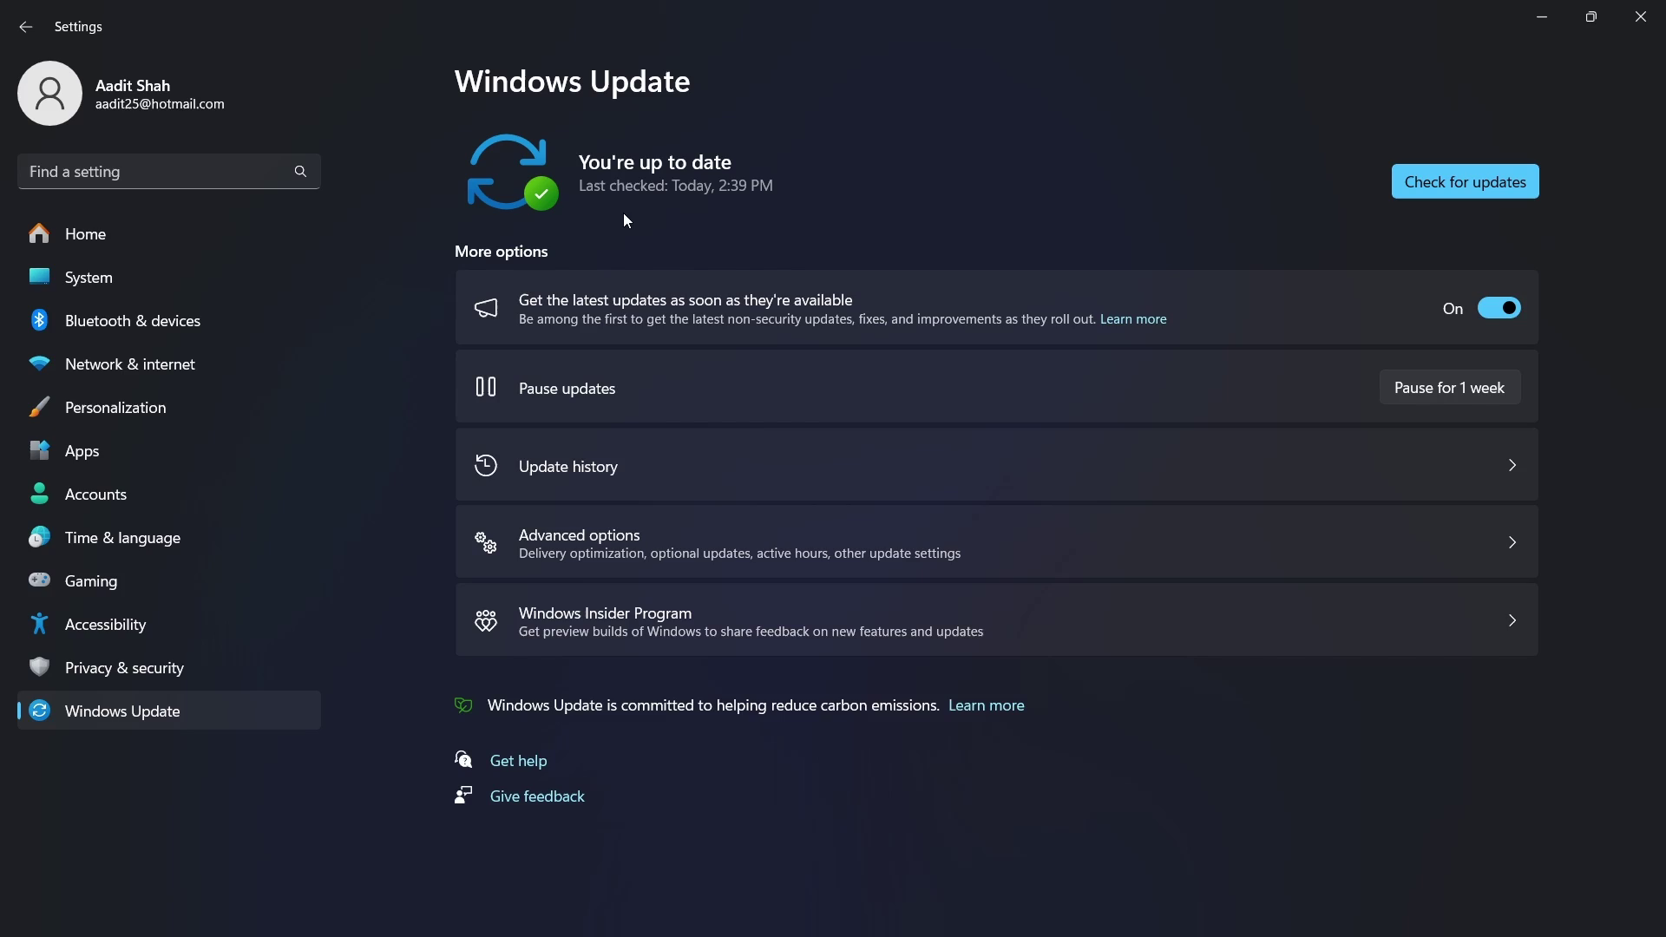
pyautogui.press('super+d')
pyautogui.click(39, 908)
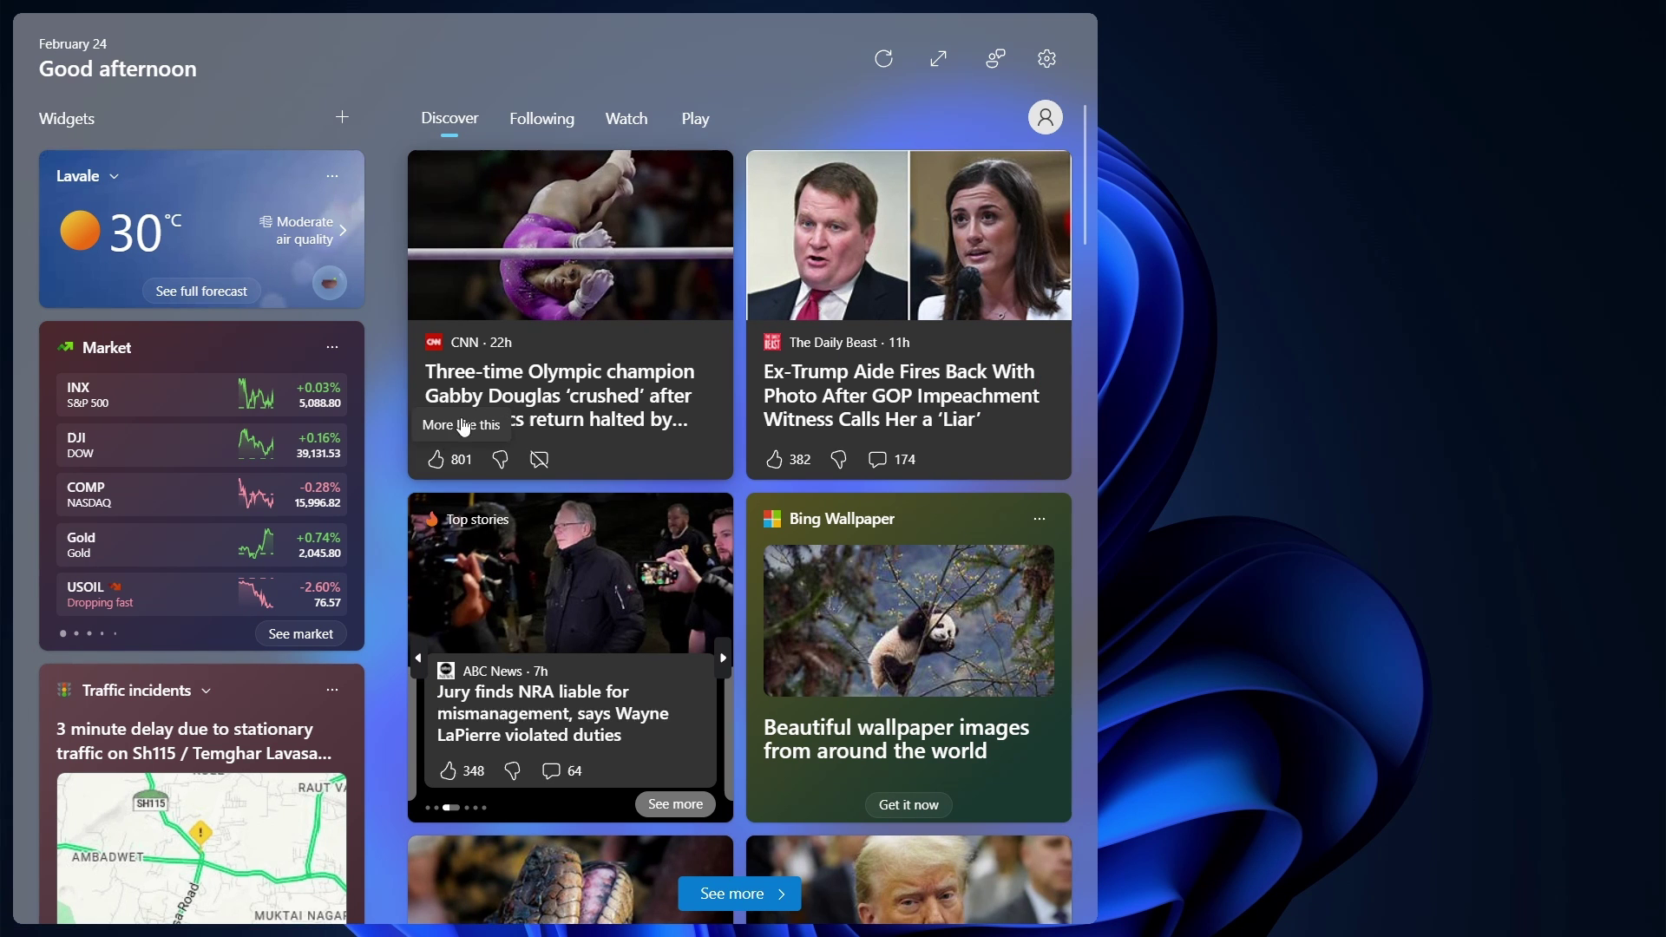
pyautogui.scroll(-5, 713, 653)
pyautogui.scroll(-2, 714, 654)
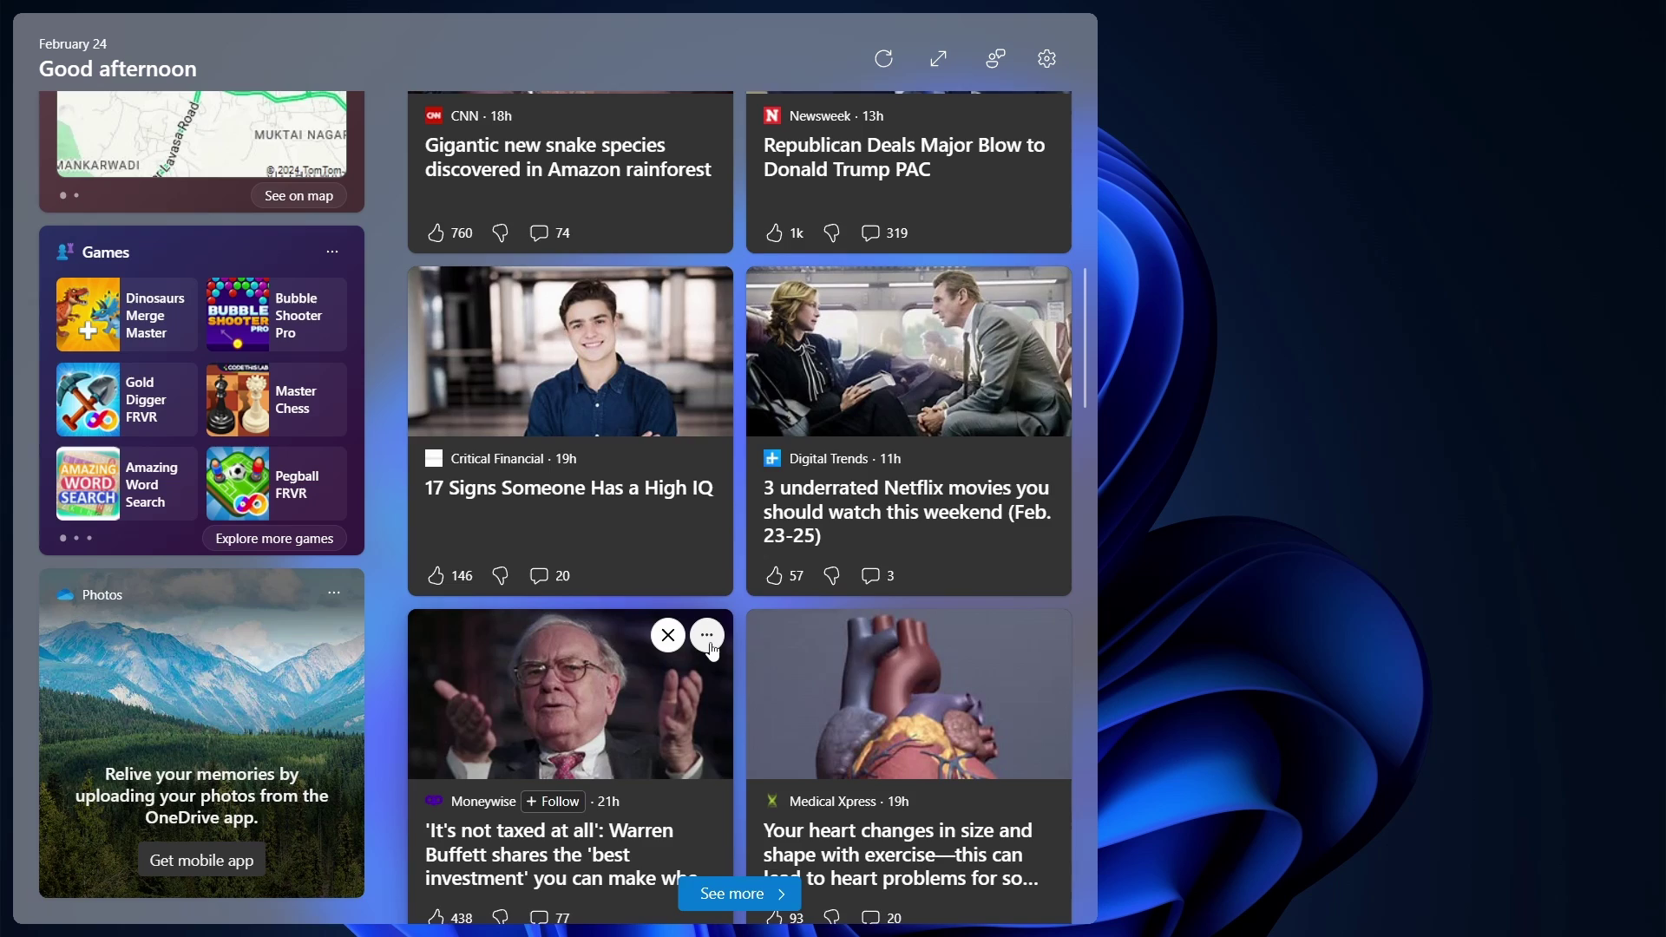
pyautogui.scroll(7, 714, 653)
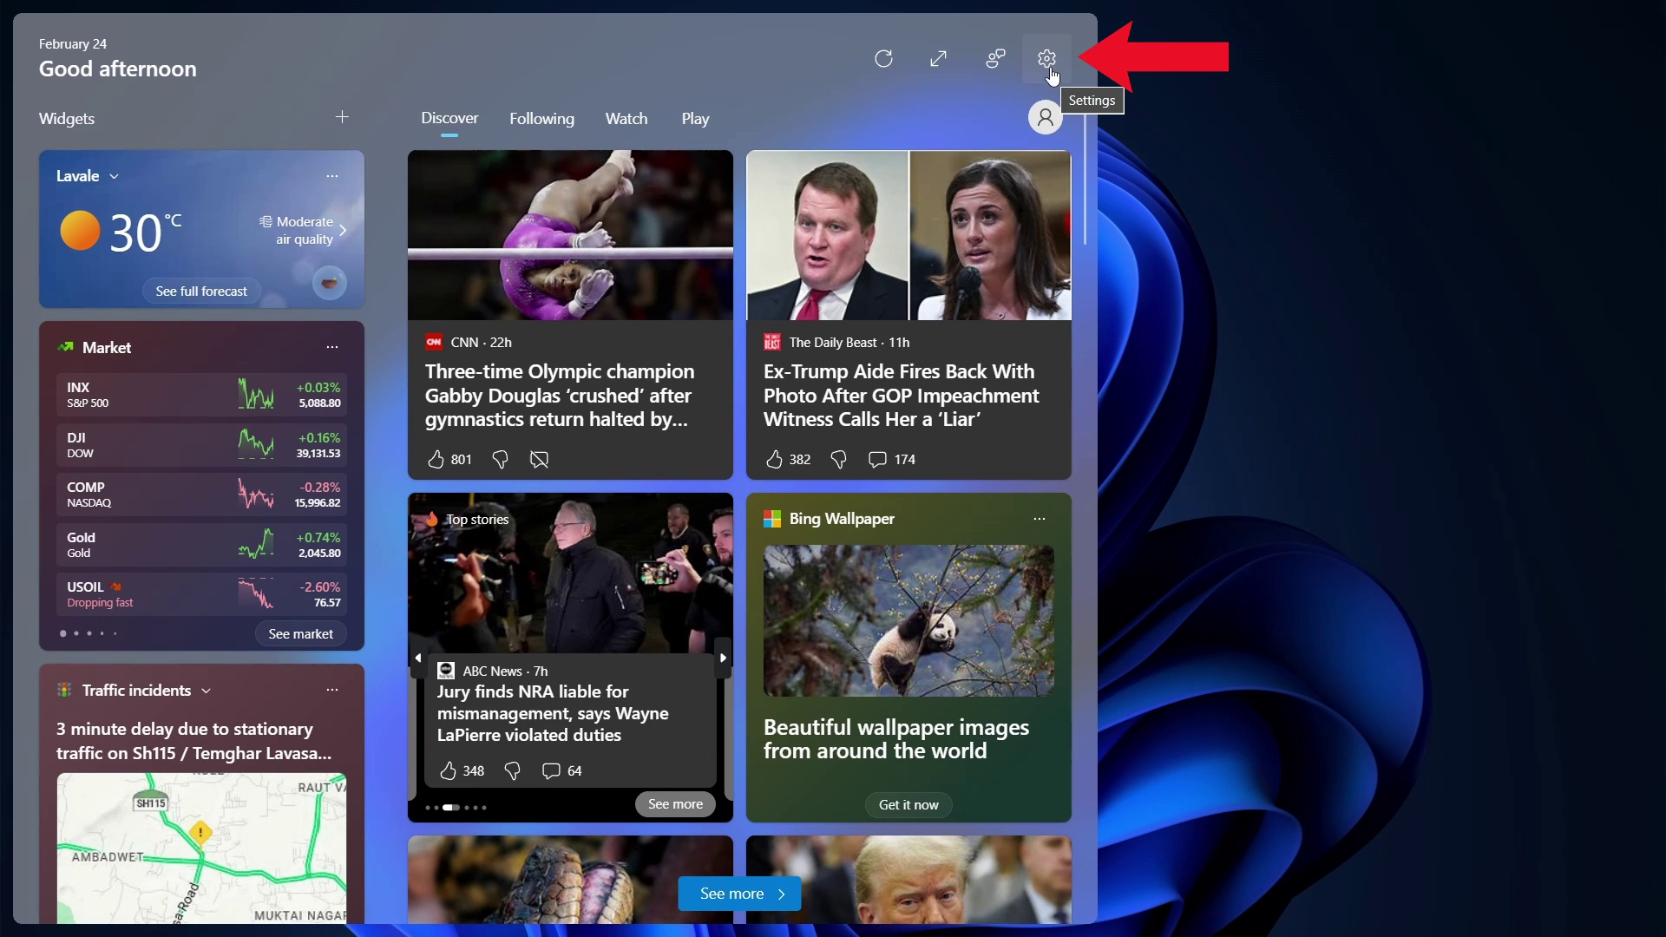
# Bring up the Widgets board settings using the gear icon at the top right.
pyautogui.click(1043, 69)
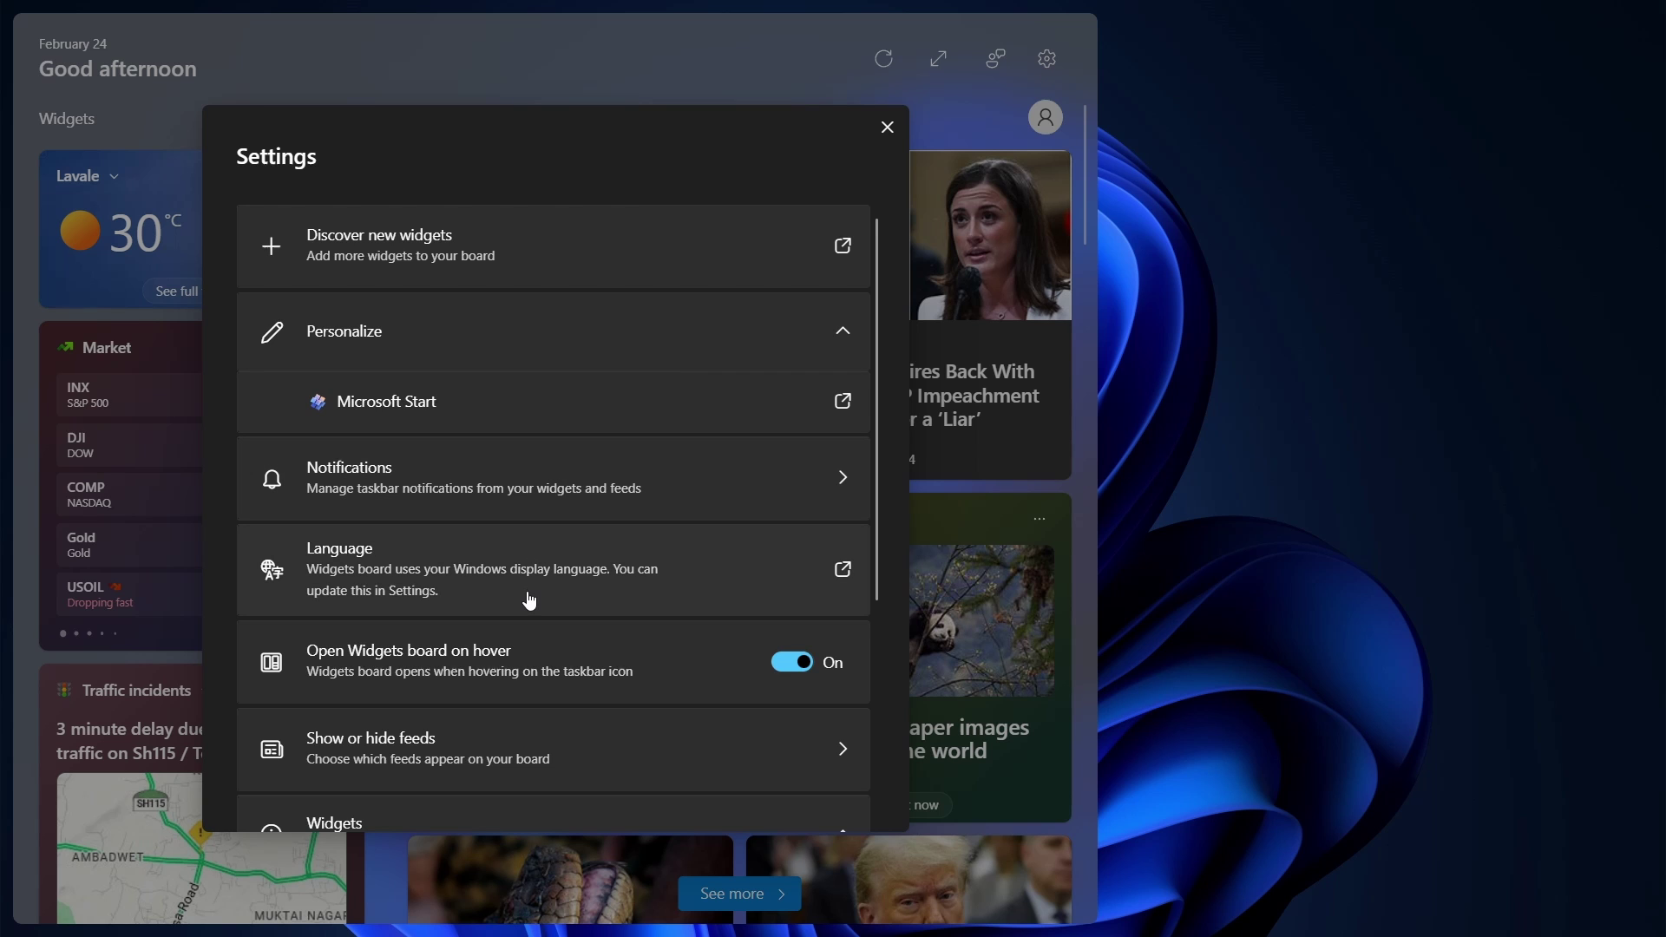
pyautogui.scroll(-3, 529, 600)
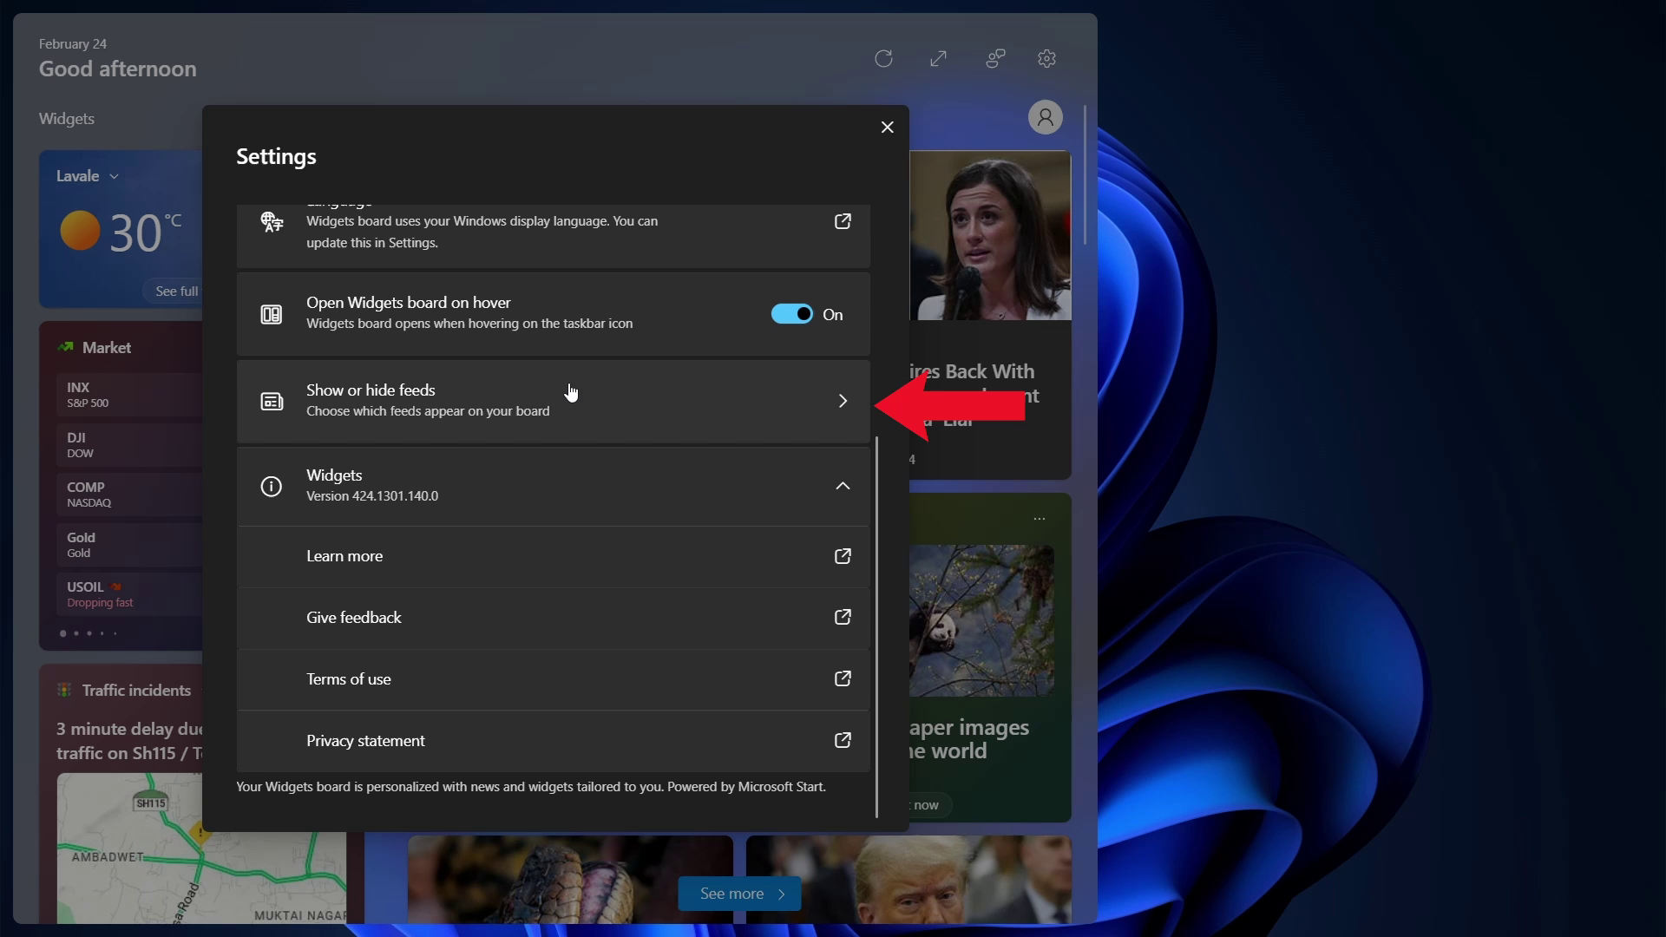
# Switch off the Microsoft Start feed under Show or hide feeds.
pyautogui.click(471, 405)
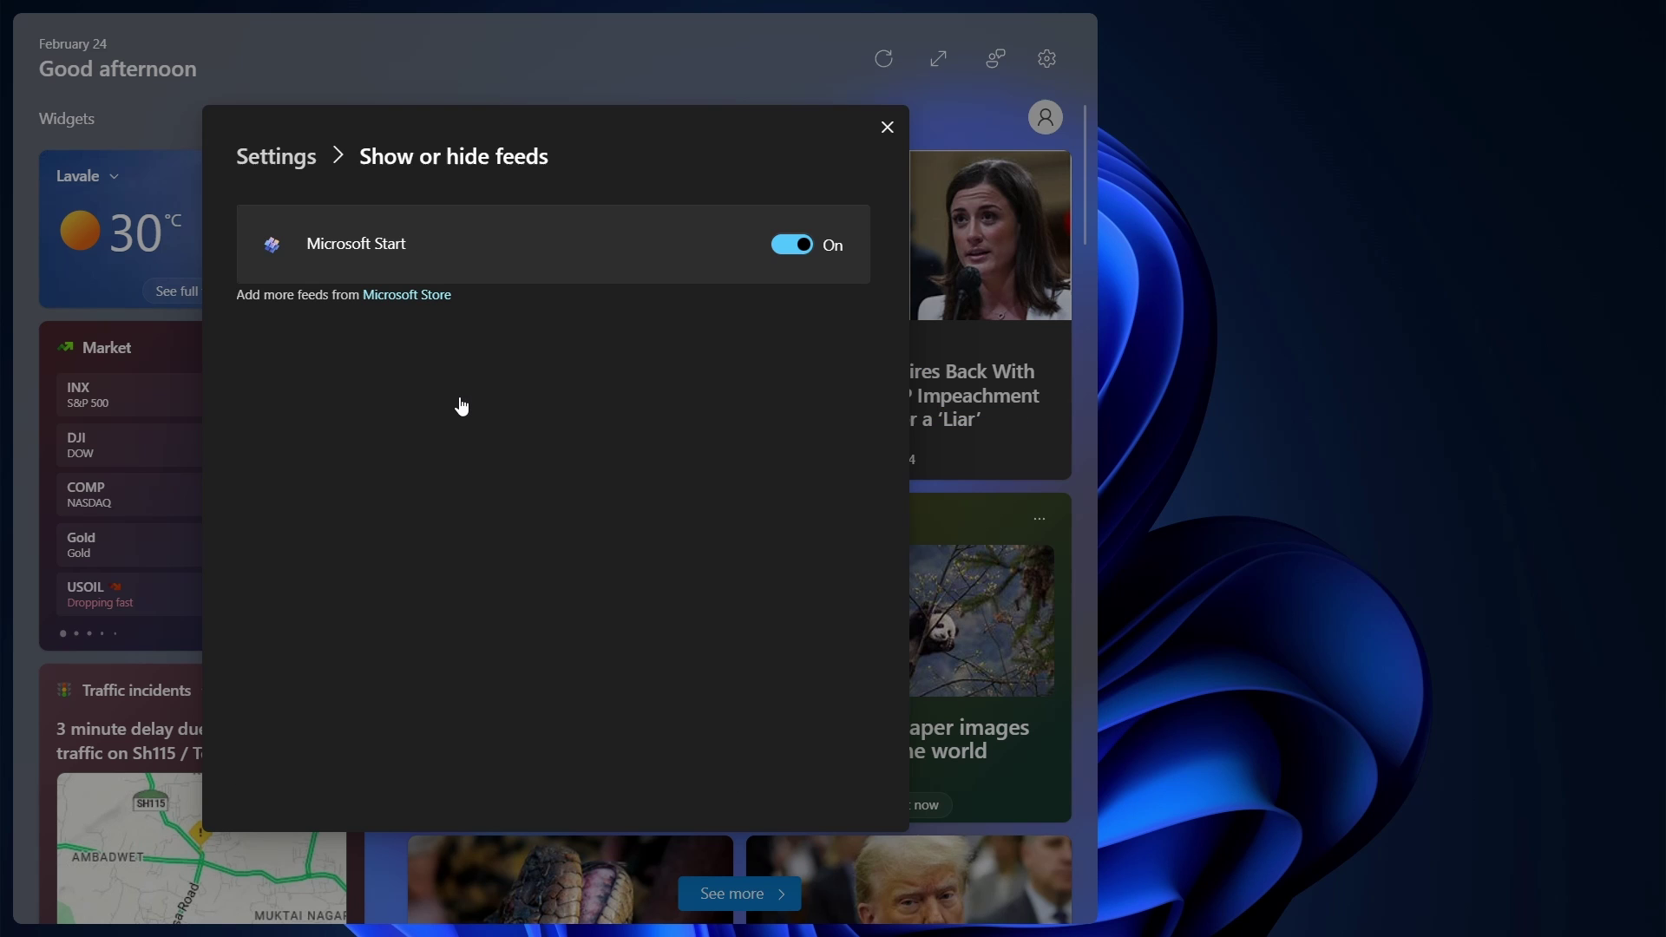
pyautogui.click(809, 260)
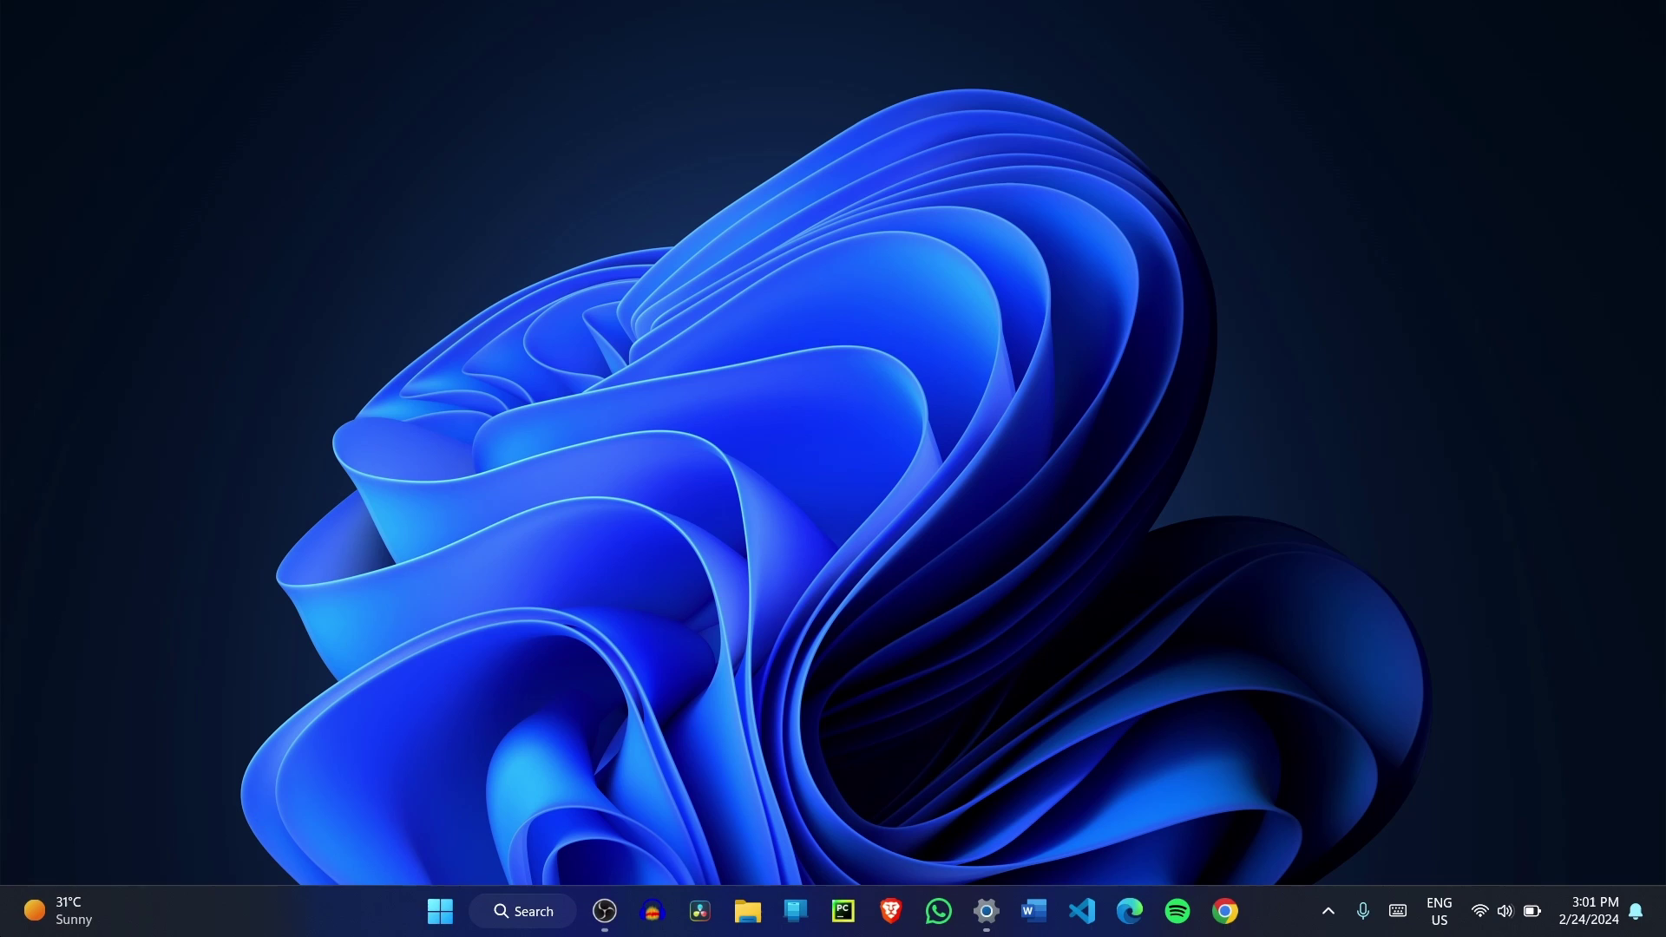
# Reopen the Widgets board from the taskbar weather item to confirm the news feed is gone.
pyautogui.click(46, 911)
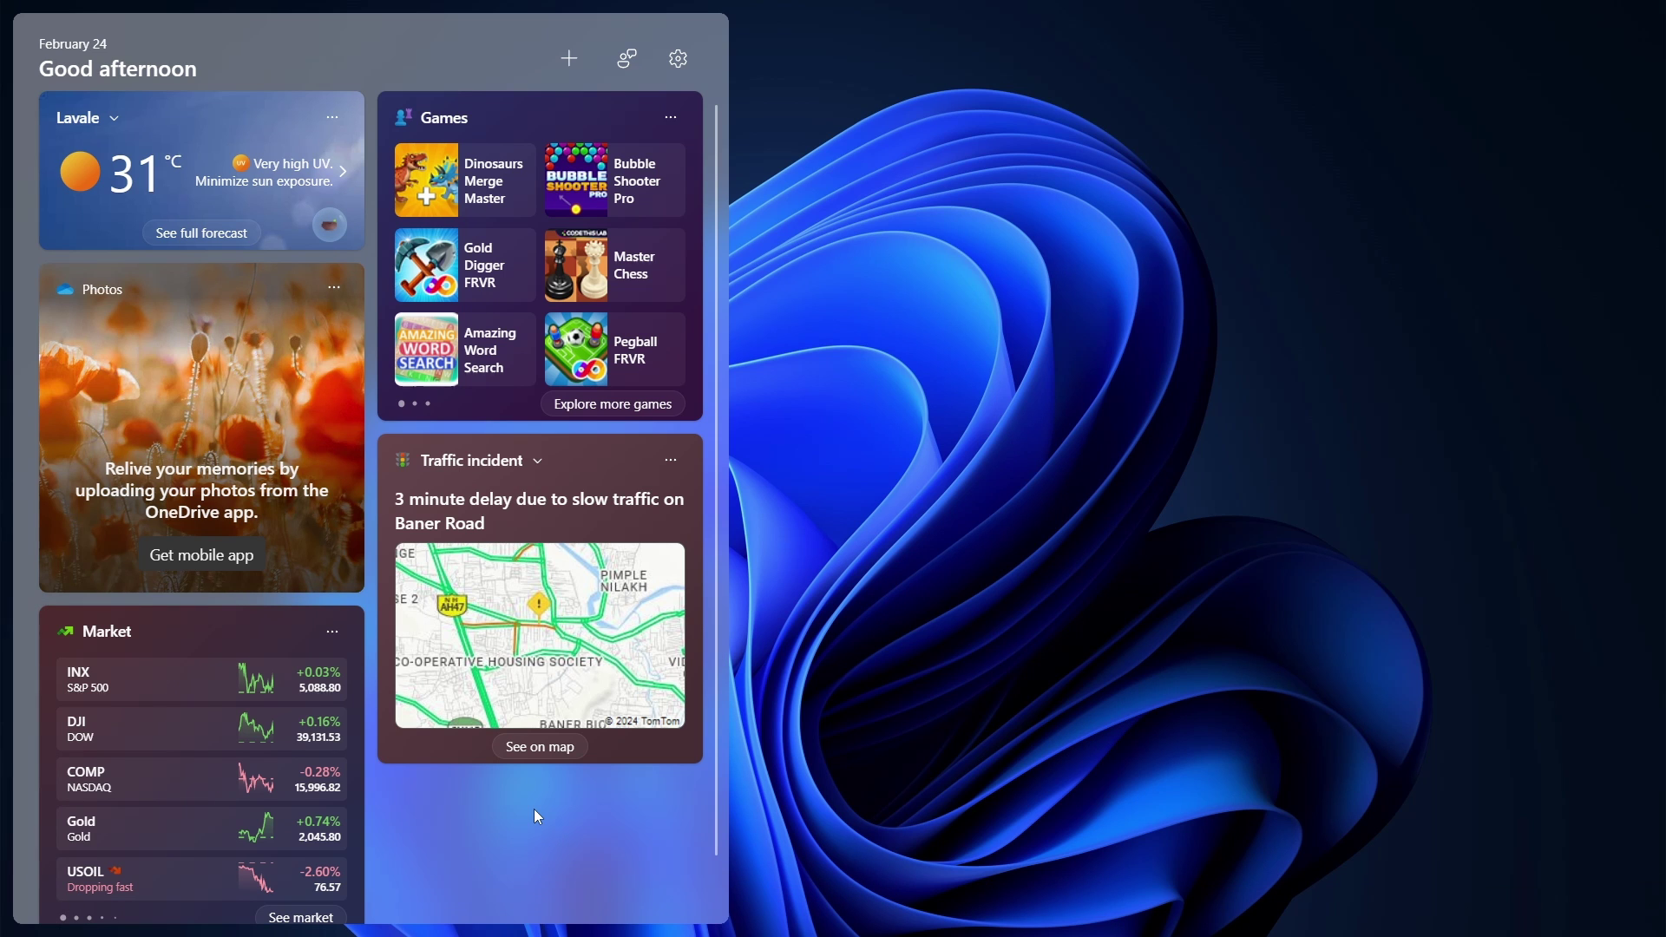